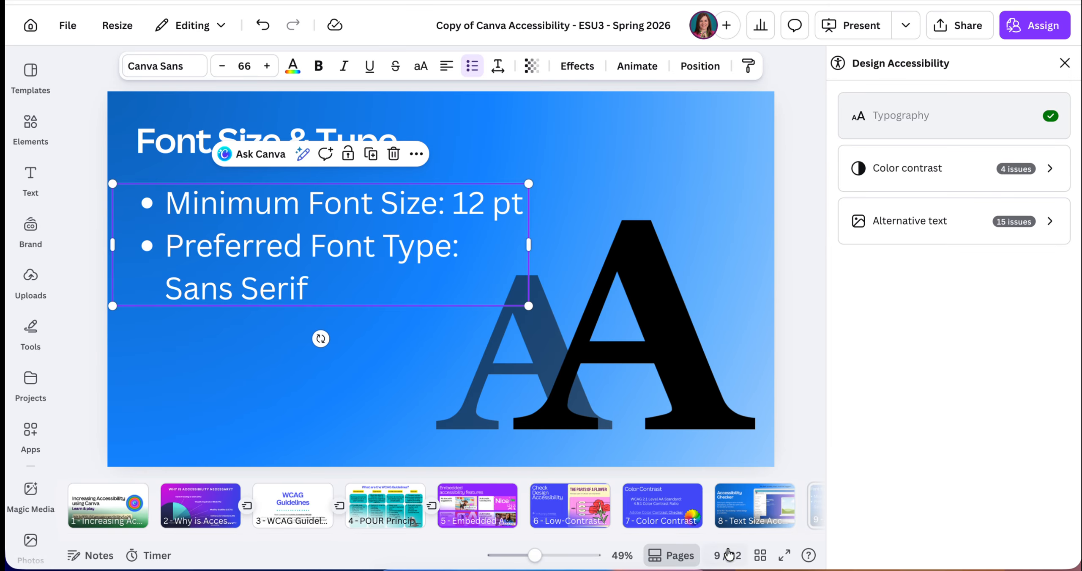
- Close the design accessibility check and remove the "H1" prefix from the title on slide 10
left_click(1064, 64)
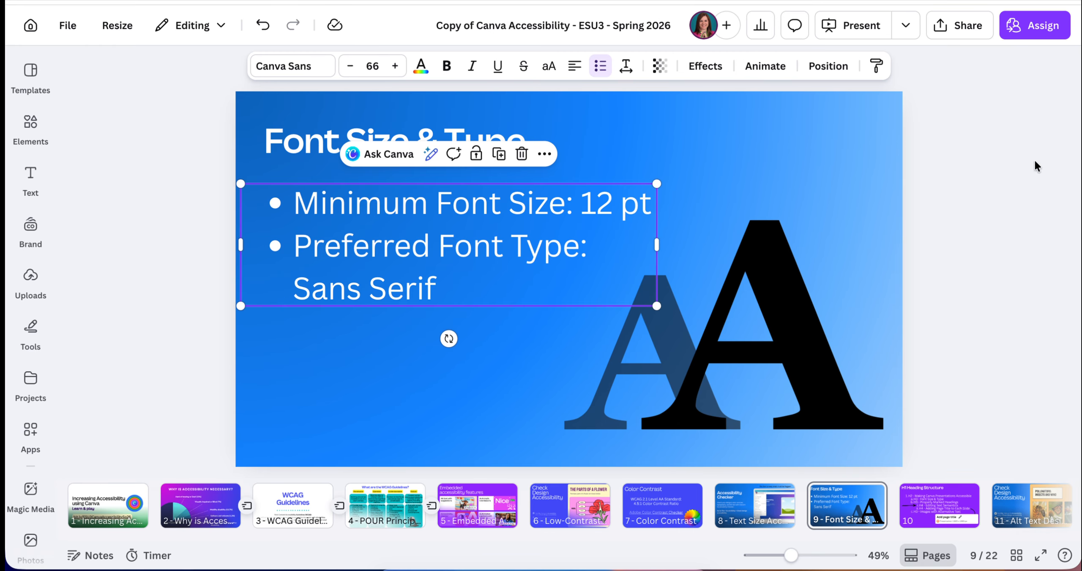
left_click(937, 503)
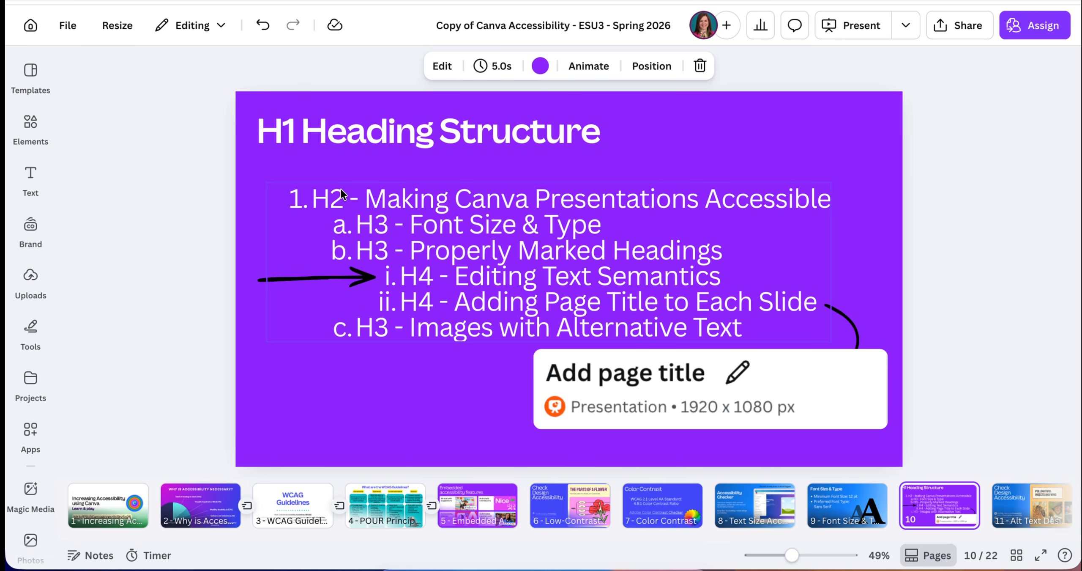
left_click(301, 136)
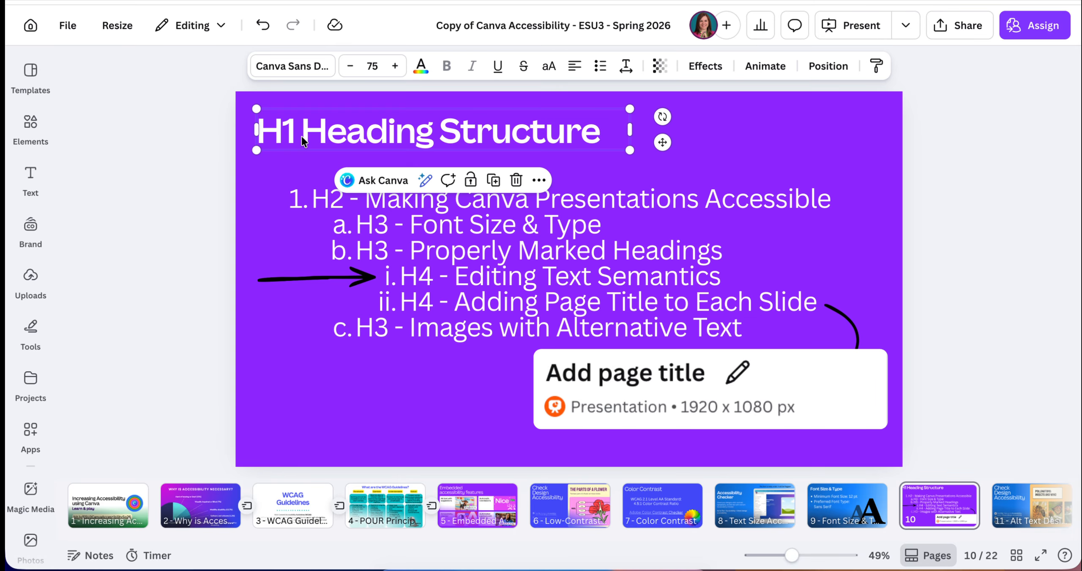
left_click_drag(303, 126, 263, 126)
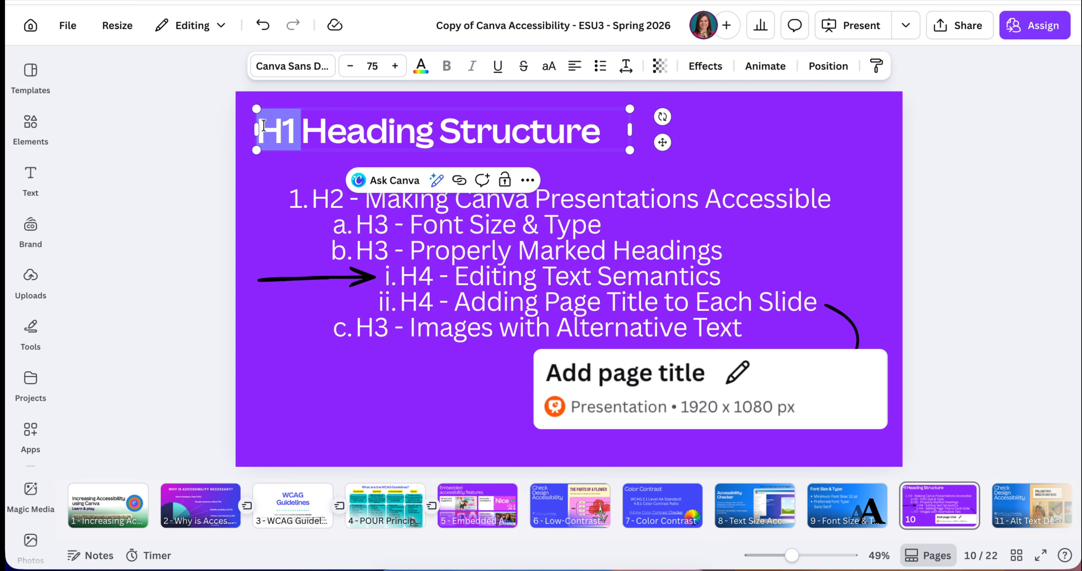
key("BackSpace")
left_click(188, 189)
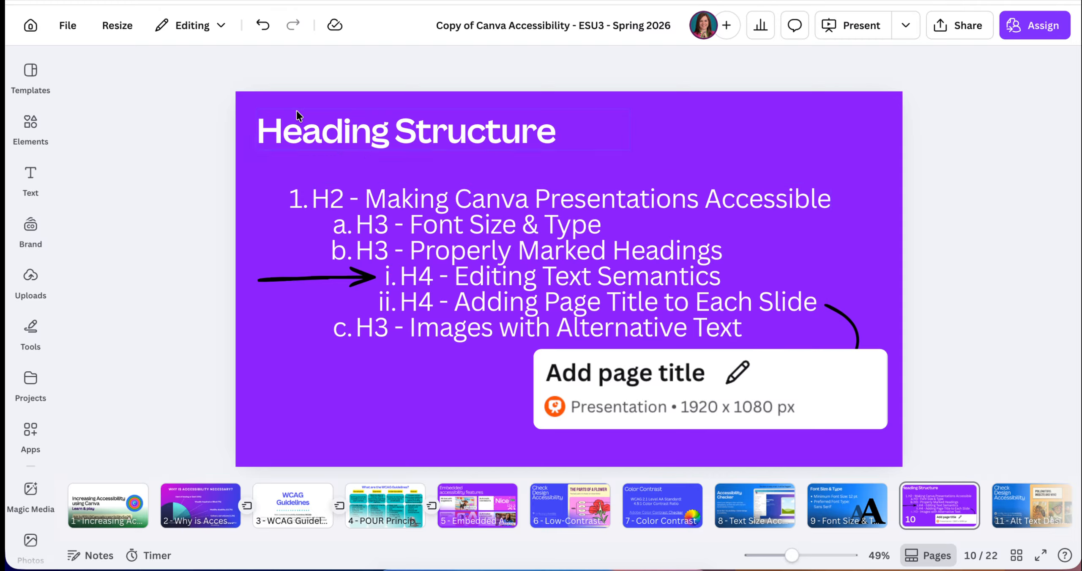
- Open the text semantics editor for slide 10 and mark the "Heading Structure" title as Heading 1
left_click(68, 29)
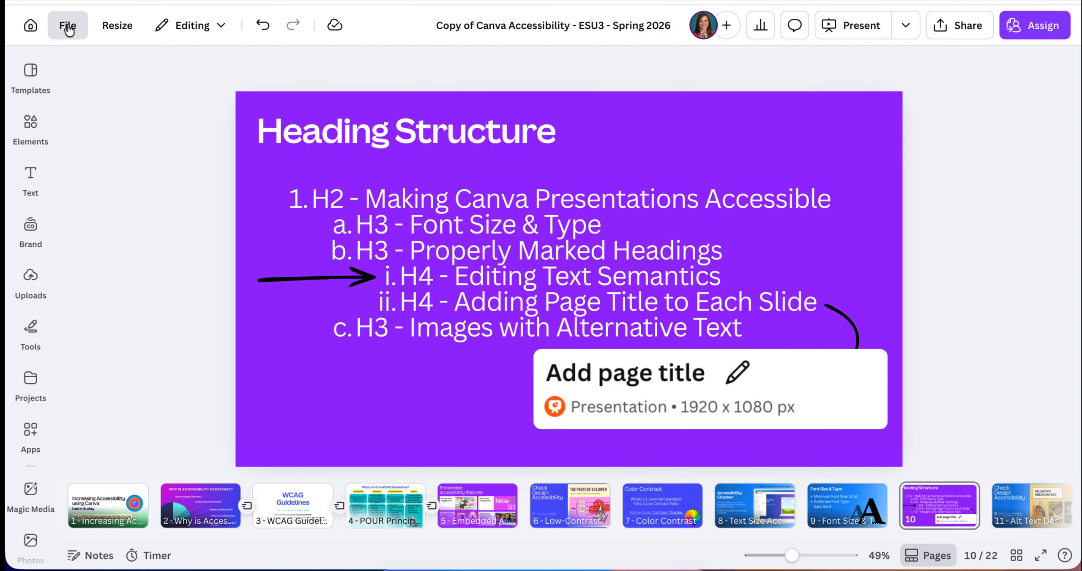
mouse_move(108, 228)
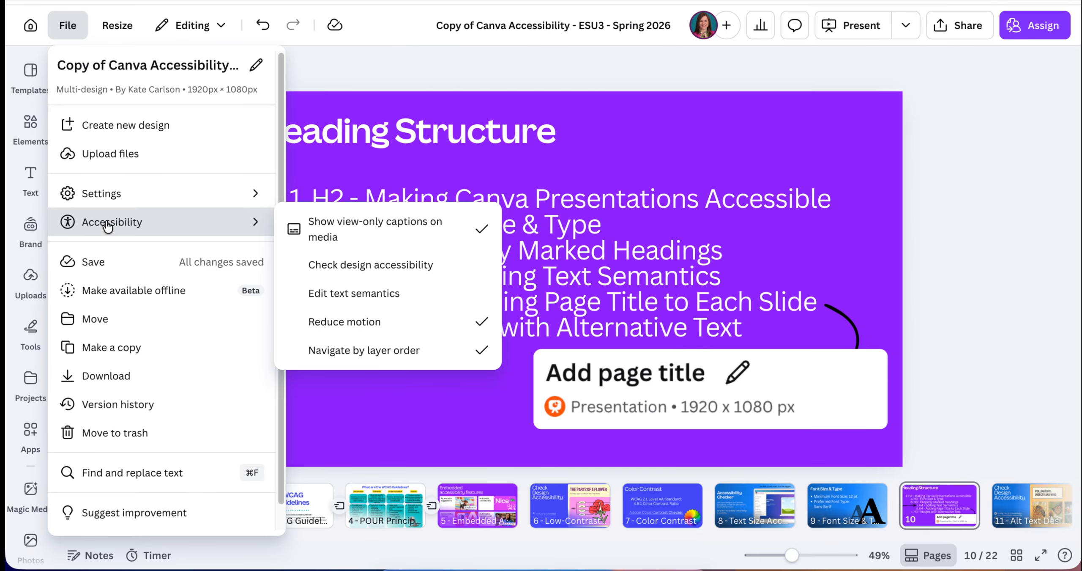
left_click(354, 294)
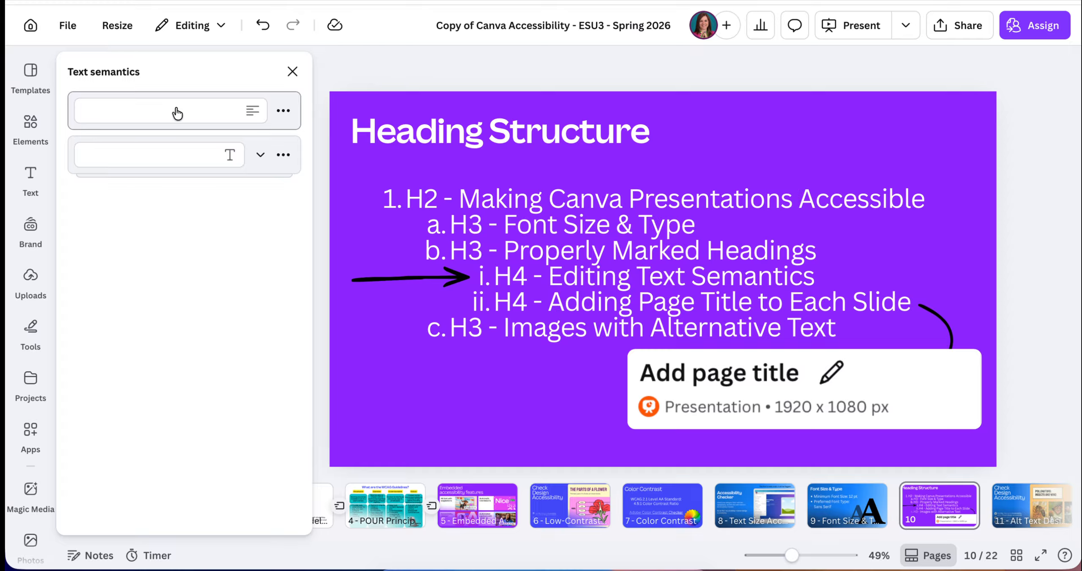
left_click(151, 116)
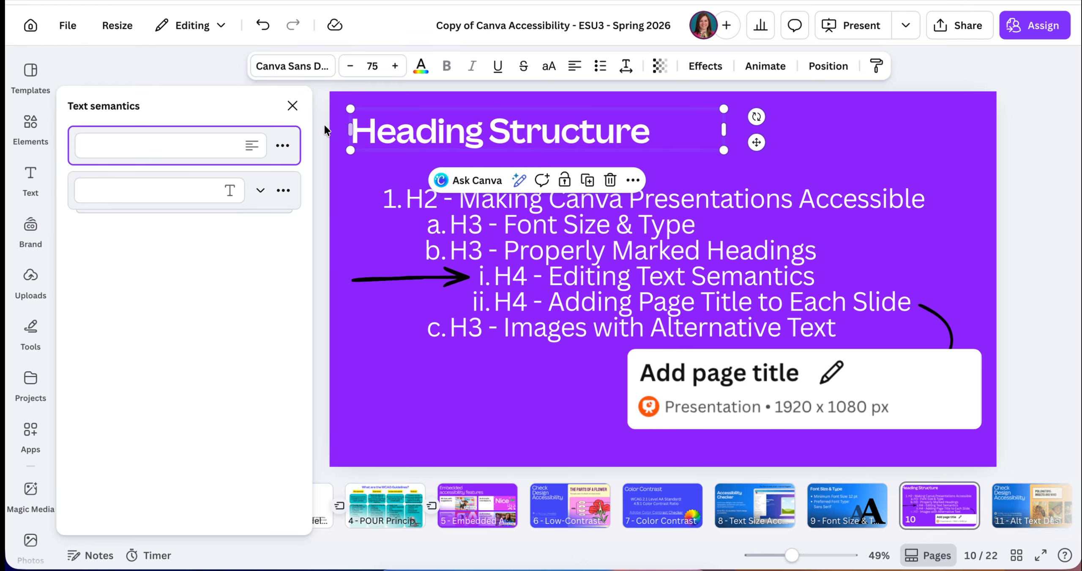
left_click(283, 148)
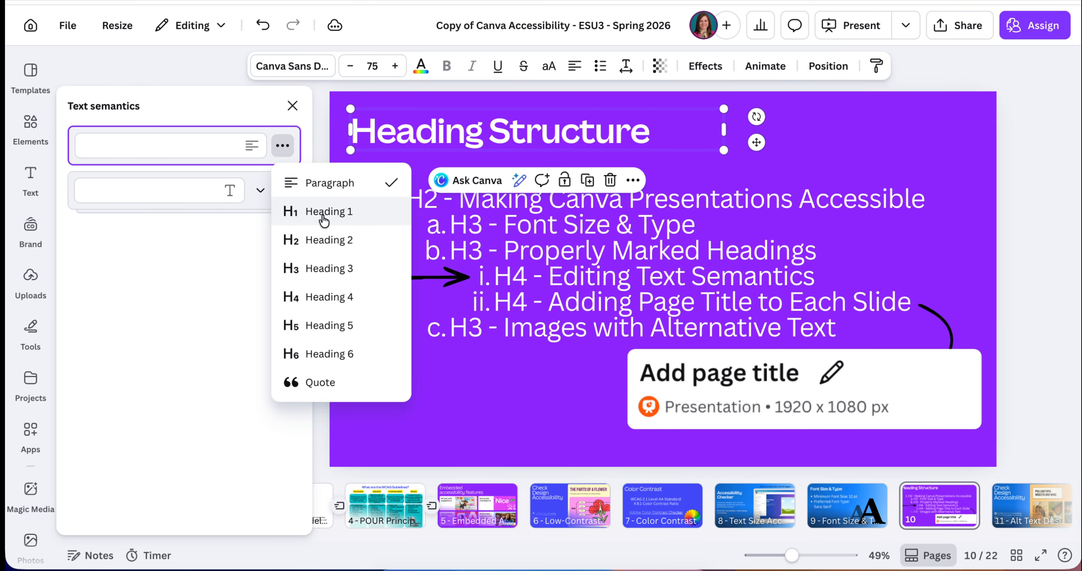
left_click(324, 220)
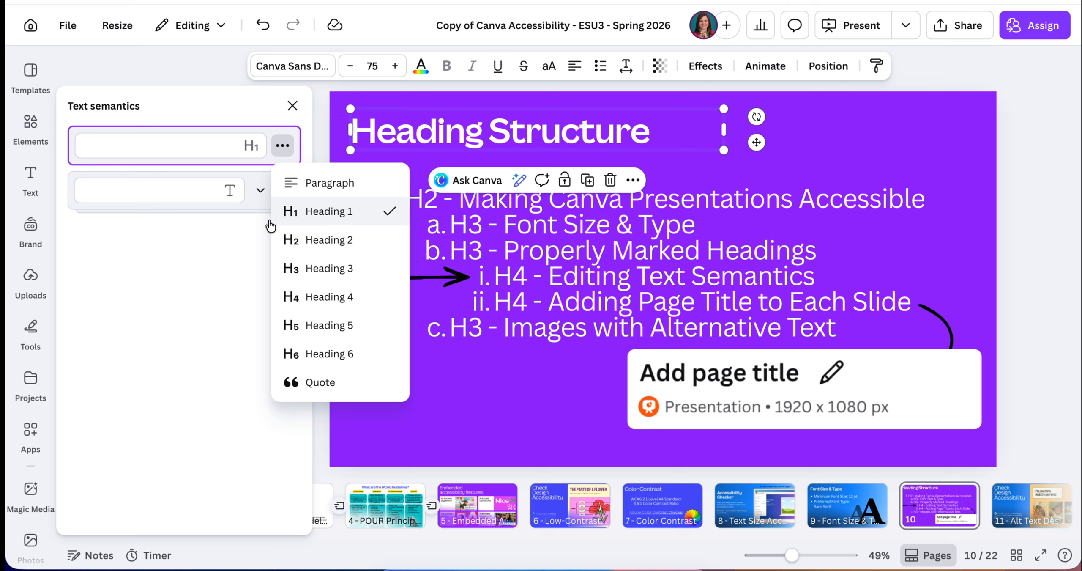
left_click(227, 255)
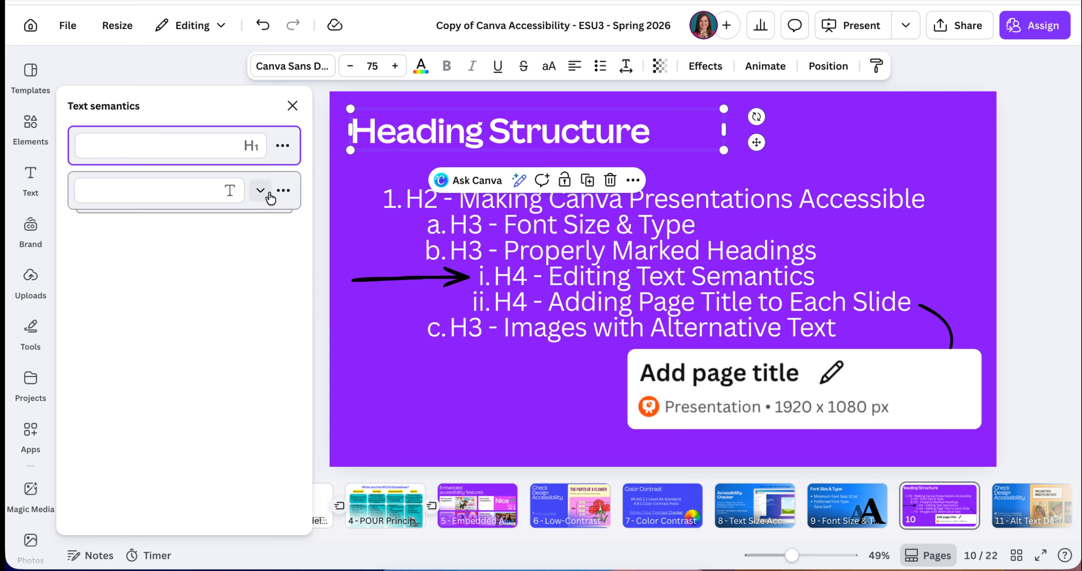
- Expand the outline text box in the text semantics and mark the "Making Canva Presentations Accessible" line as Heading 2
left_click(377, 195)
left_click(441, 196)
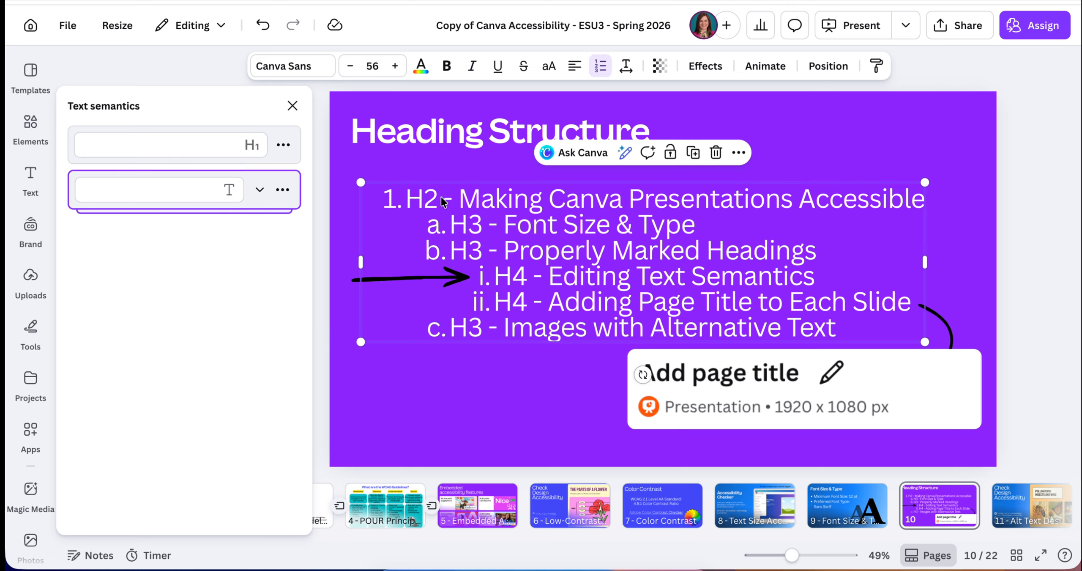
left_click(261, 194)
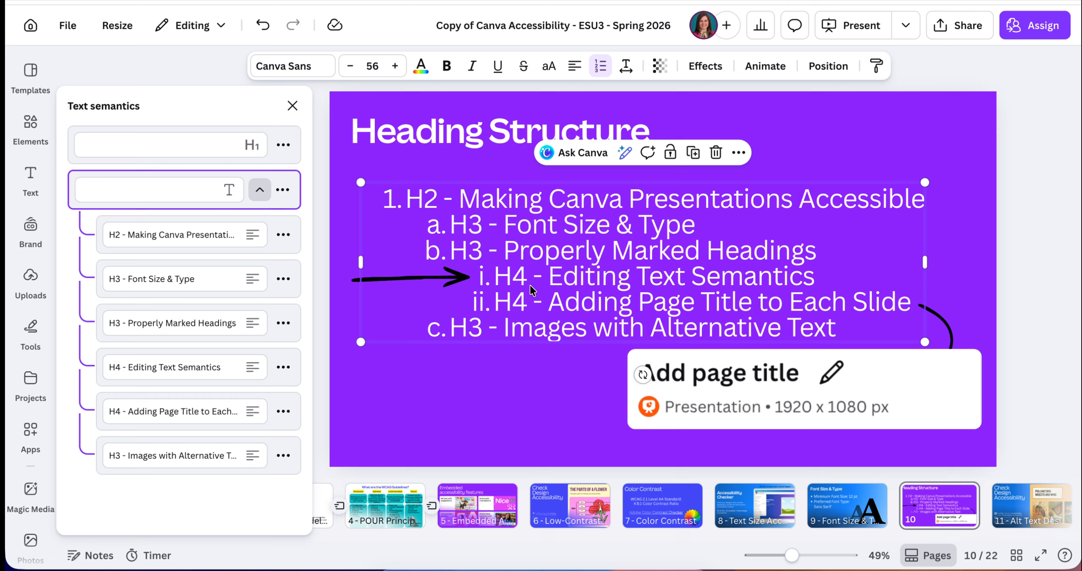
left_click(282, 235)
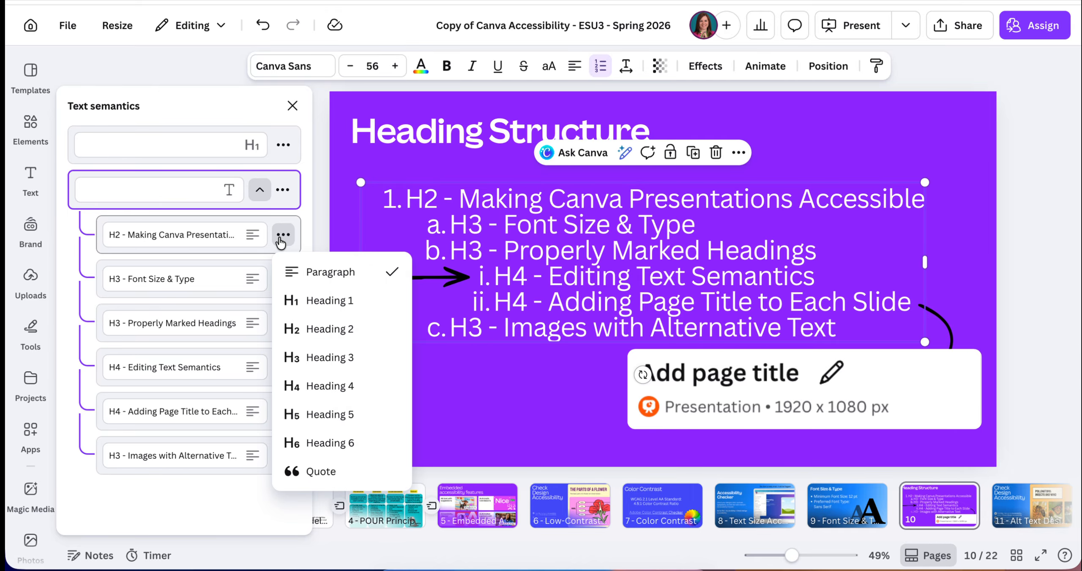
left_click(309, 331)
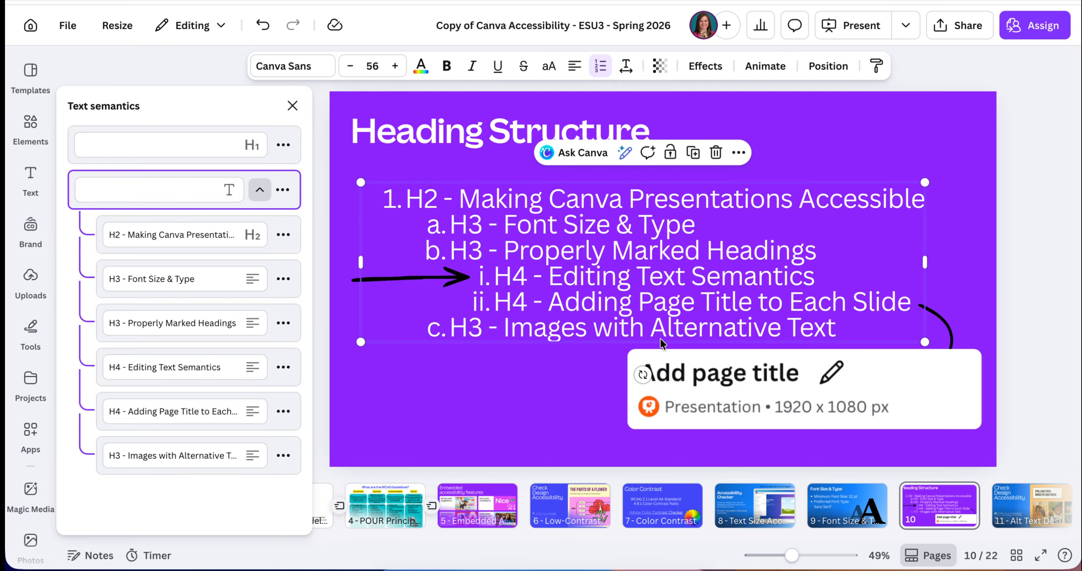
- Mark the "Font Size & Type" and "Properly Marked Headings" lines as Heading 3
left_click(284, 280)
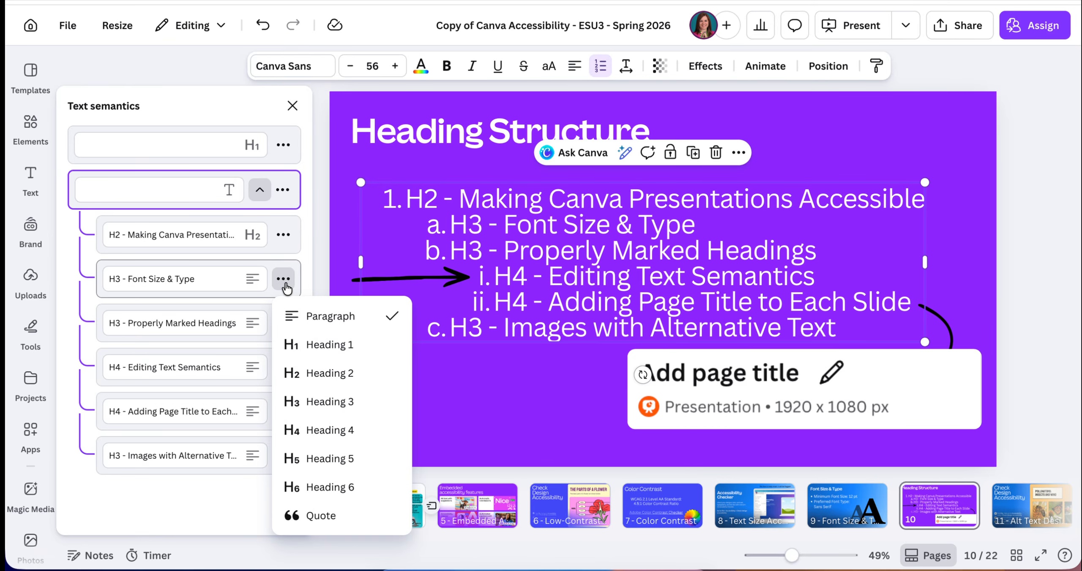
left_click(320, 404)
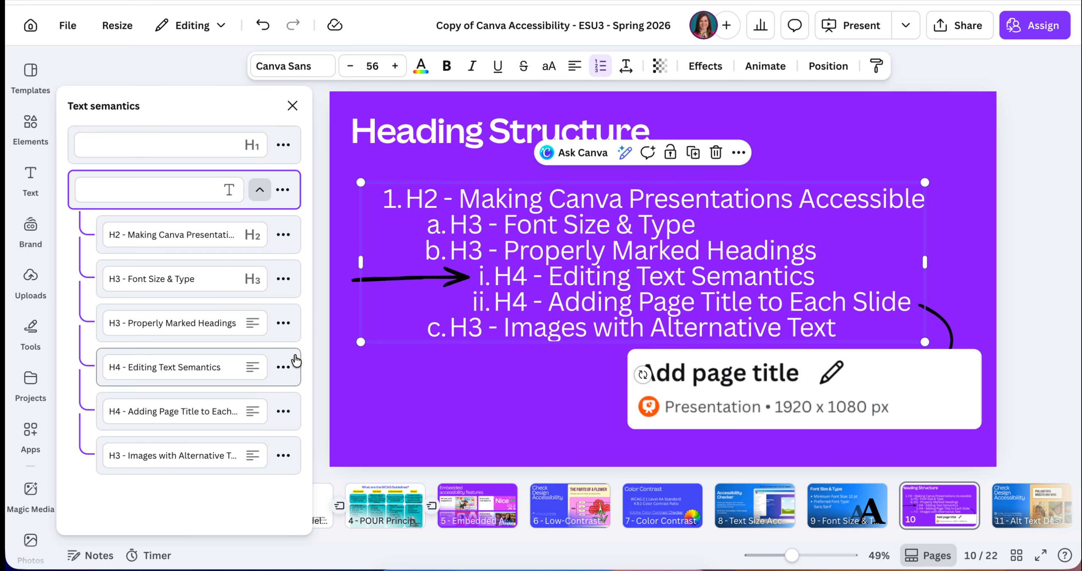
left_click(283, 323)
left_click(333, 172)
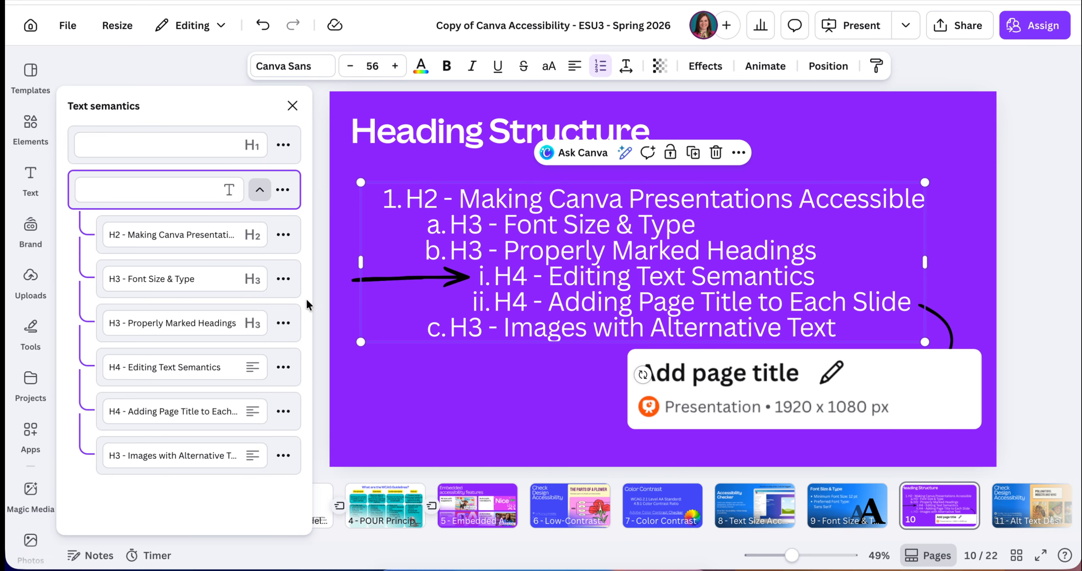
- Mark "Editing Text Semantics" and "Adding Page Title to Each Slide" as Heading 4, and "Images with Alternative Text" as Heading 3
left_click(283, 371)
left_click(313, 244)
left_click(283, 411)
left_click(315, 288)
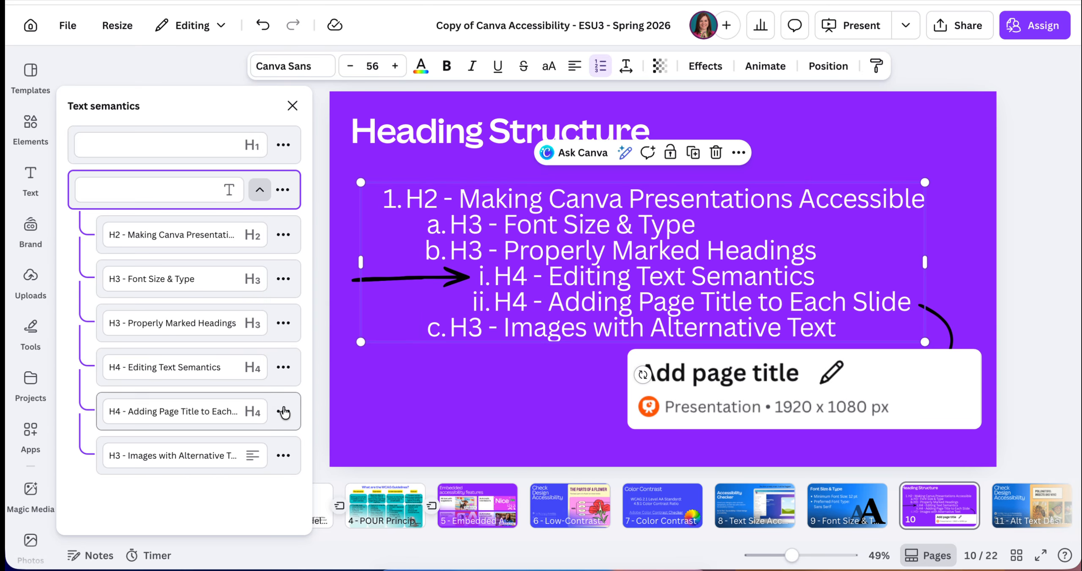
left_click(283, 455)
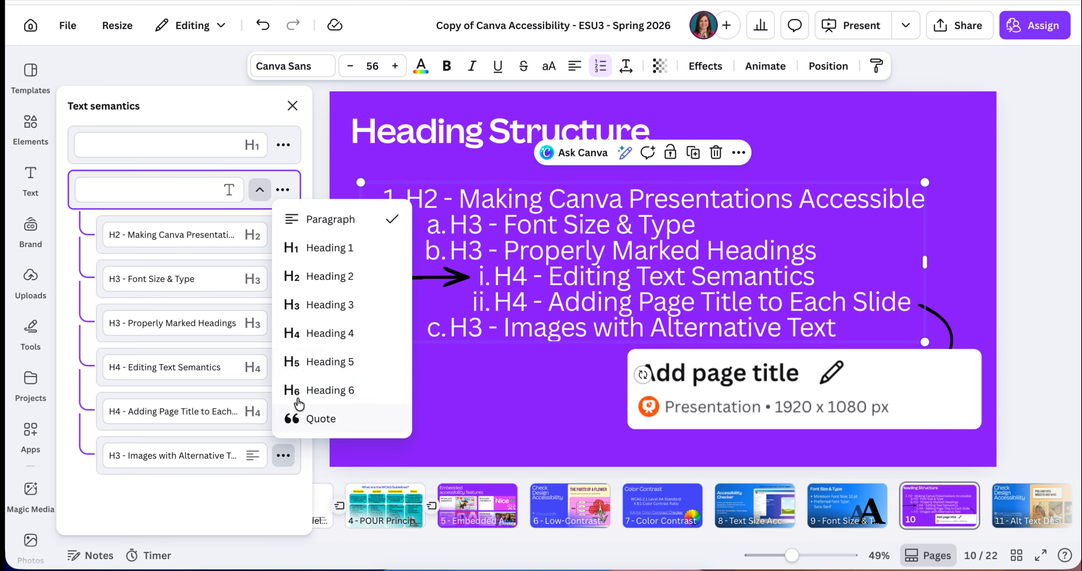
left_click(318, 306)
- Delete the "H2 -" and "H3 -" prefixes from "Making Canva Presentations Accessible" and "Font Size & Type" in the slide's outline
left_click(536, 331)
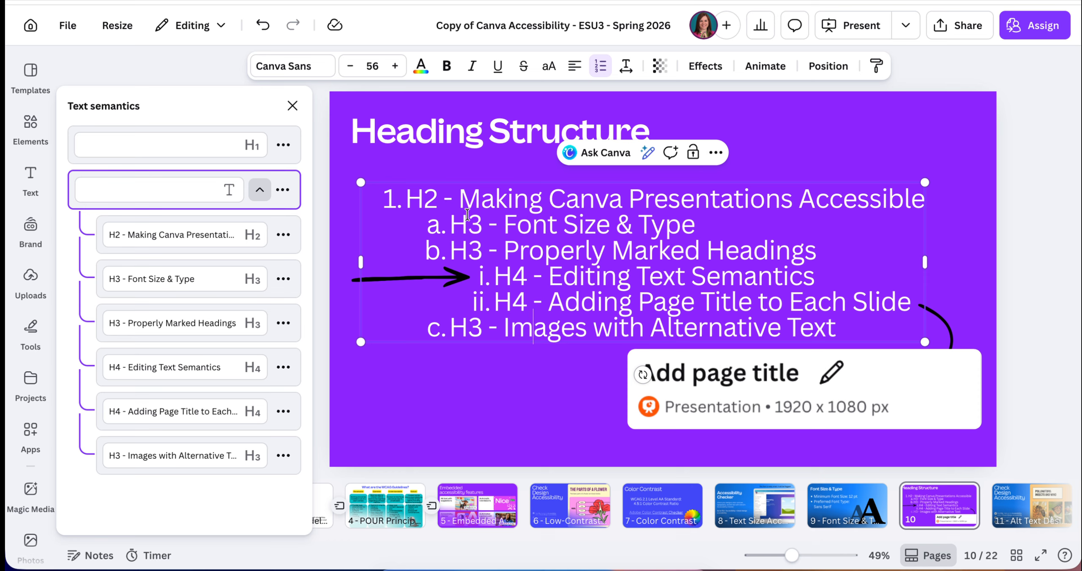
left_click(461, 202)
key("BackSpace")
key("BackSpace")
key("BackSpace")
key("BackSpace")
key("BackSpace")
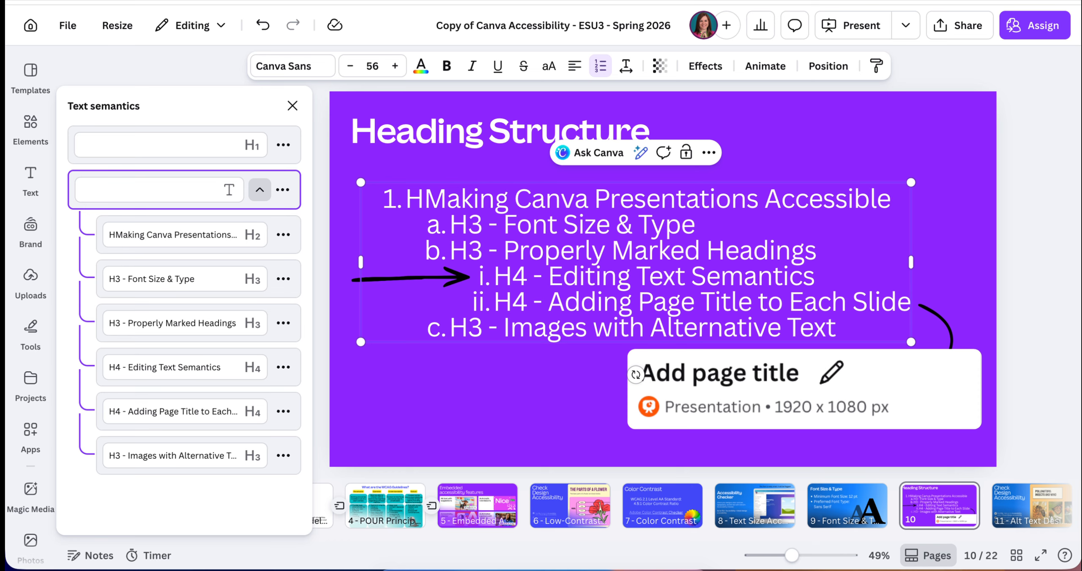
left_click(503, 224)
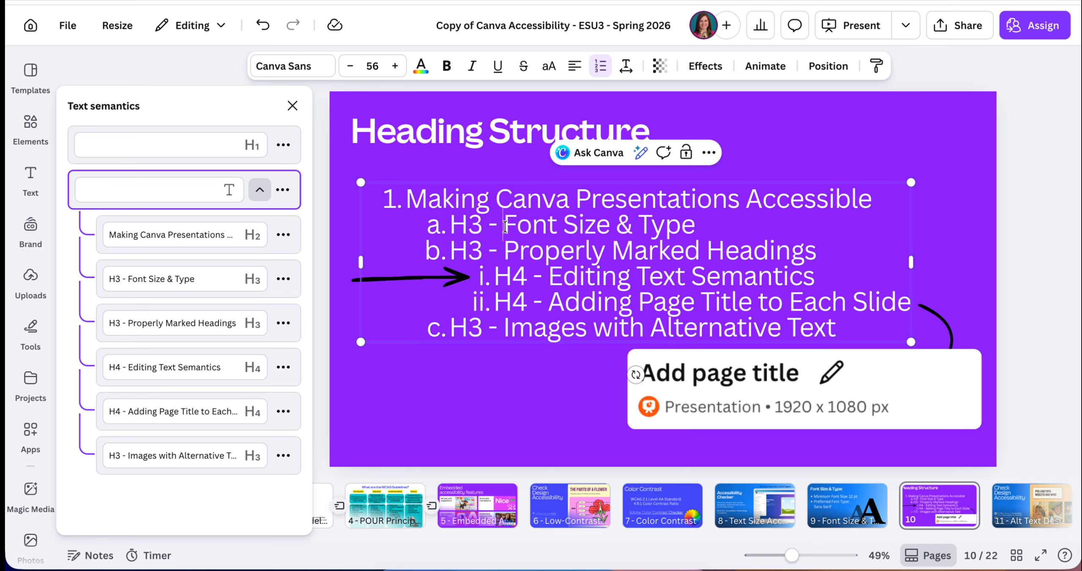
key("BackSpace")
key("BackSpace")
key("BackSpace")
key("BackSpace")
key("BackSpace")
- Delete the "H3 -" and "H4 -" prefixes from the "Properly Marked Headings" and "Editing Text Semantics" outline lines
left_click(504, 250)
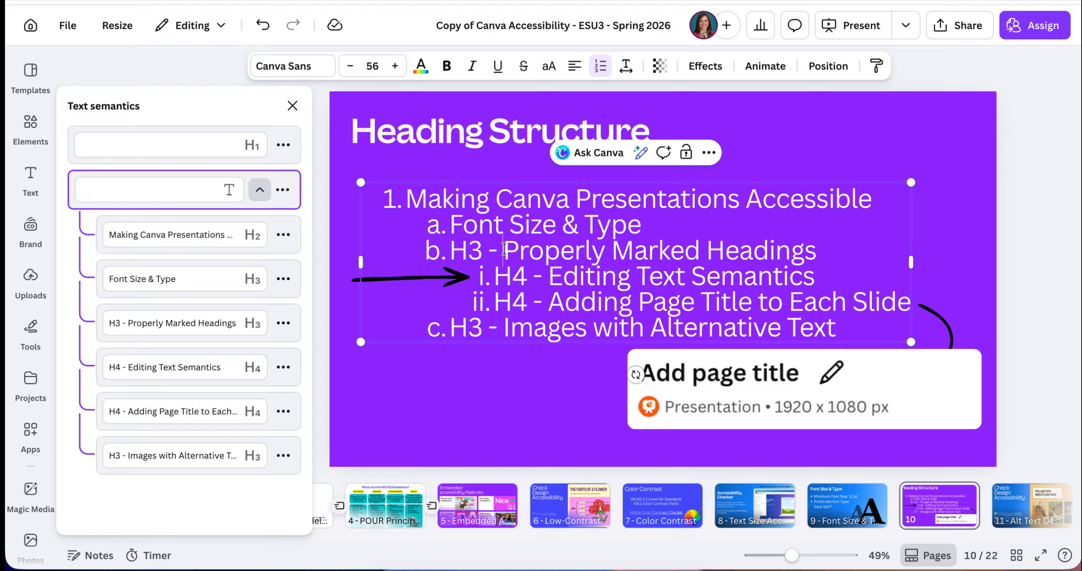
key("BackSpace")
key("BackSpace")
key("BackSpace")
key("BackSpace")
key("BackSpace")
left_click(548, 277)
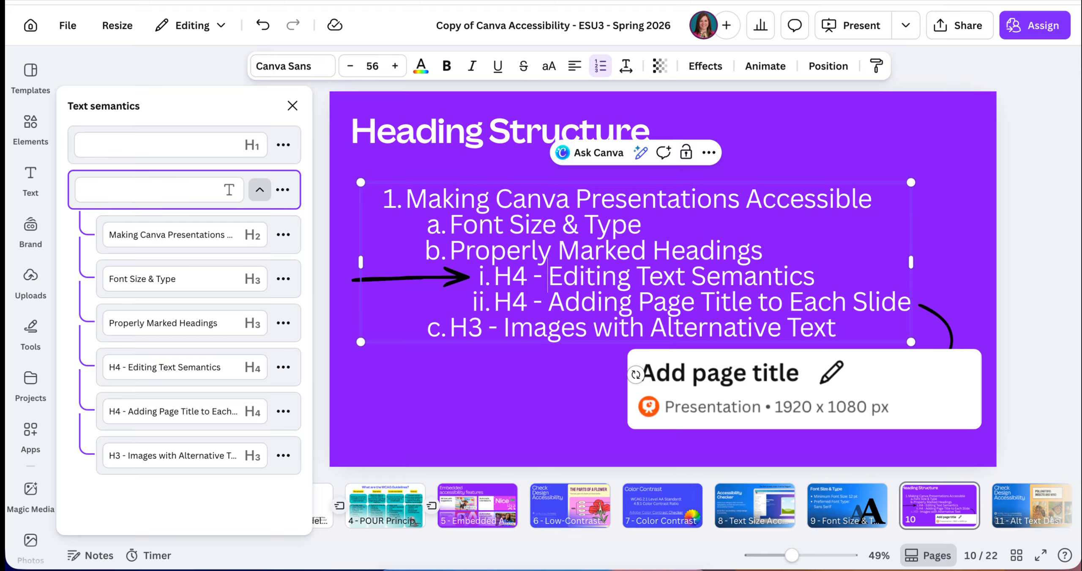
key("BackSpace")
key("BackSpace")
key("BackSpace")
key("BackSpace")
key("BackSpace")
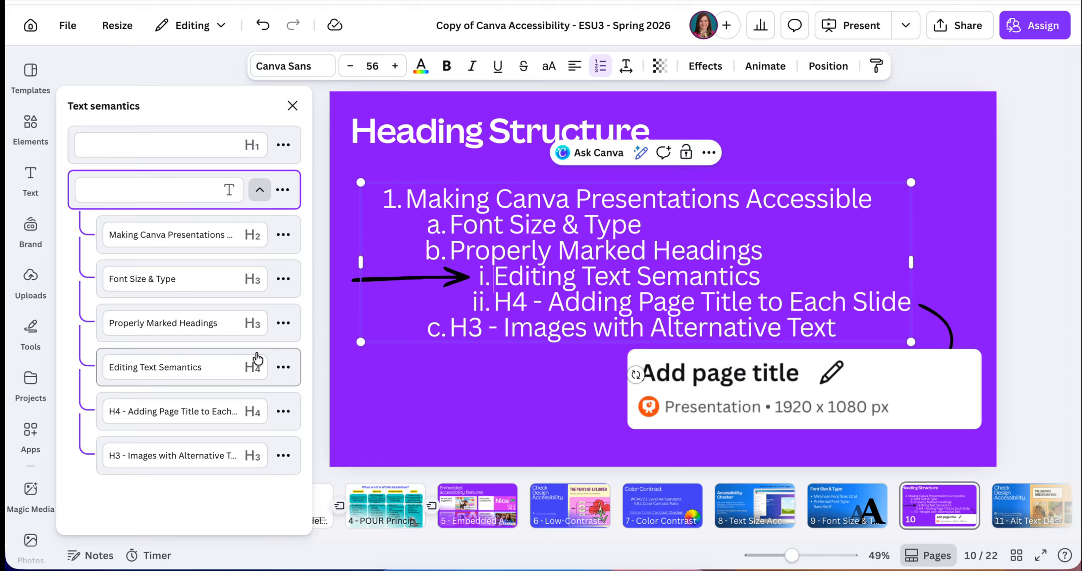
- Delete the prefixes from "Adding Page Title to Each Slide" and "Images with Alternative Text", and close the text semantics editor
left_click(548, 303)
key("BackSpace")
key("BackSpace")
key("BackSpace")
key("BackSpace")
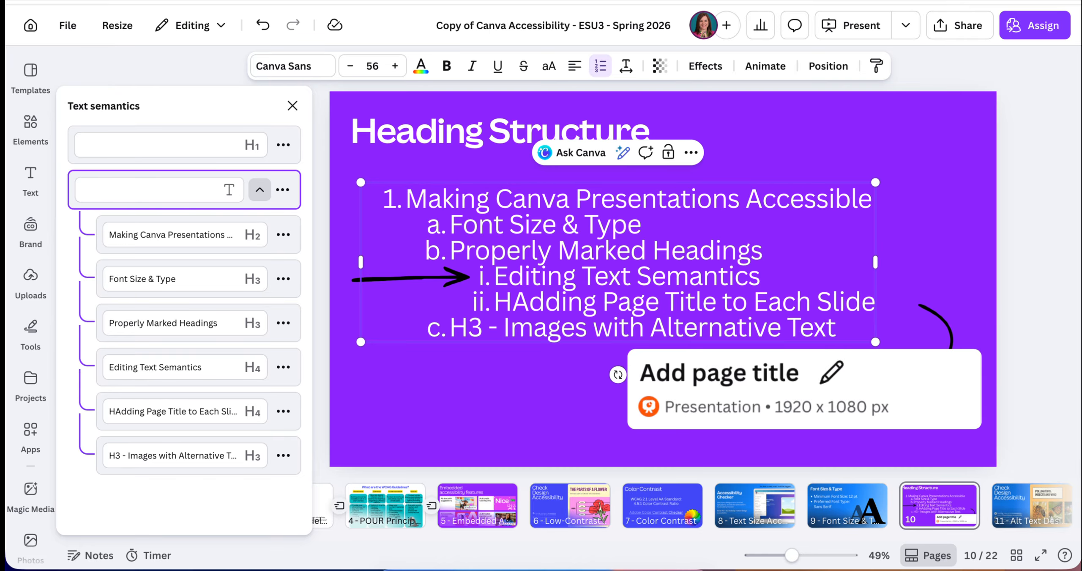
left_click(503, 324)
key("BackSpace")
key("BackSpace")
key("BackSpace")
key("BackSpace")
key("BackSpace")
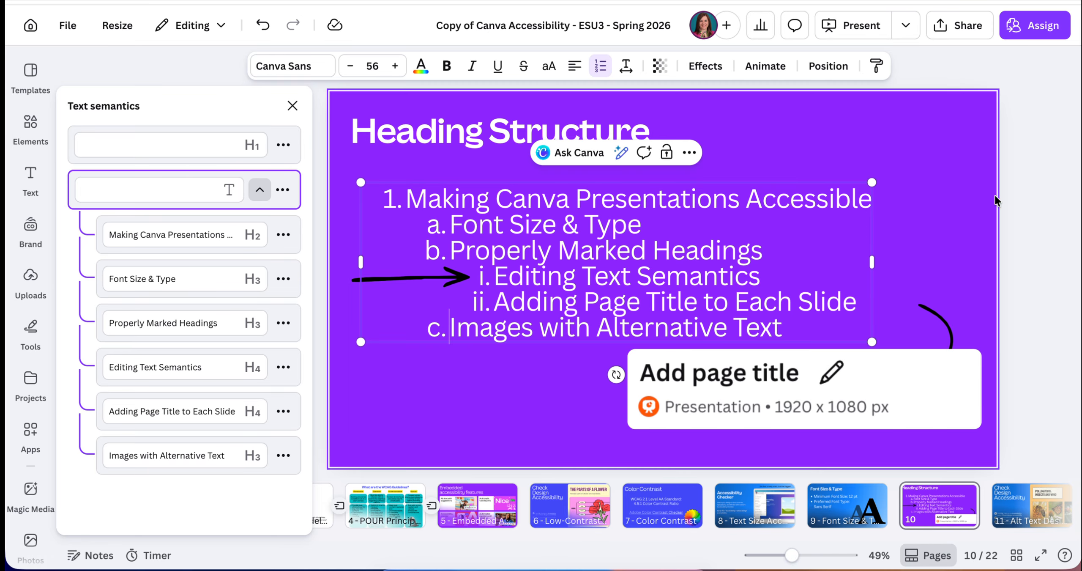
left_click(1036, 171)
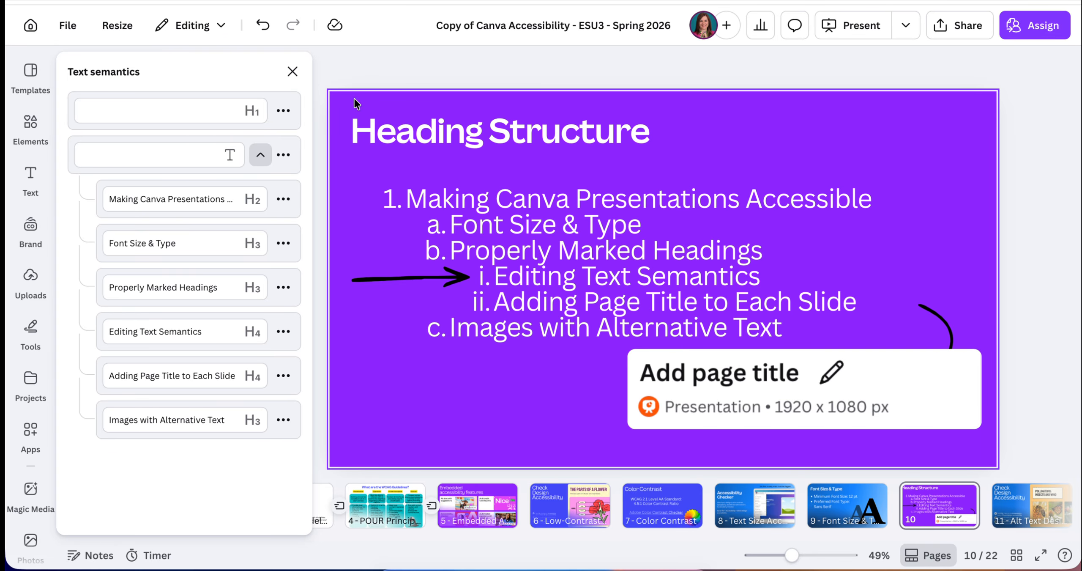
left_click(292, 71)
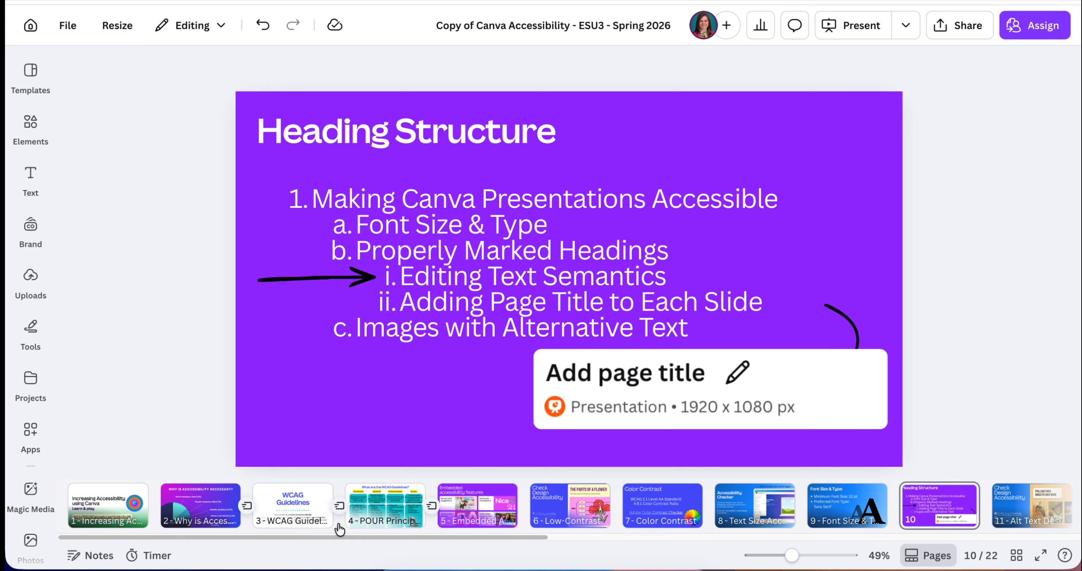
- Check the page title field in the page options of slides 10 and 9
mouse_move(958, 502)
left_click(964, 498)
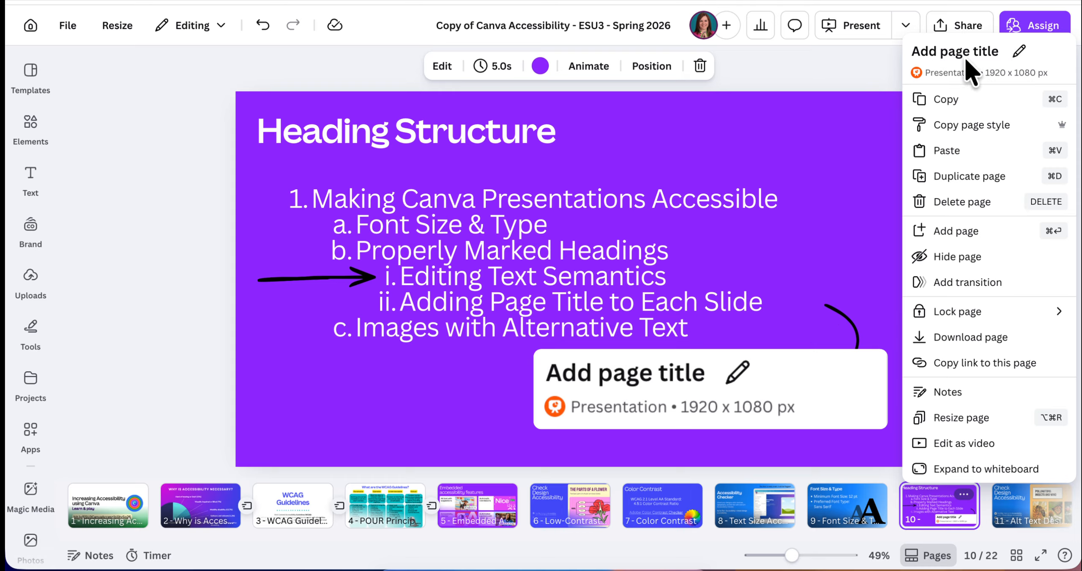
left_click(875, 67)
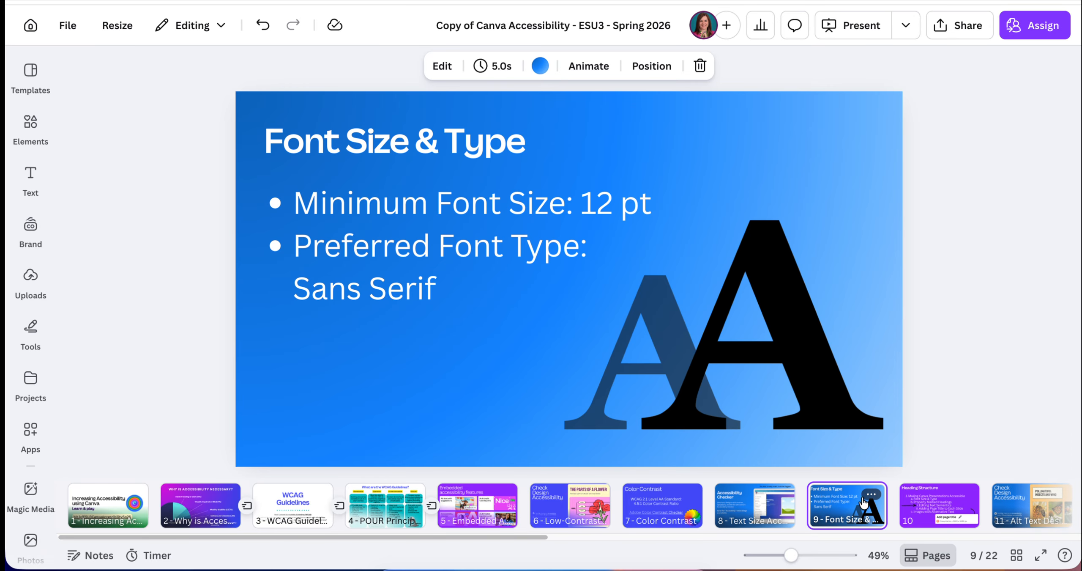
left_click(872, 501)
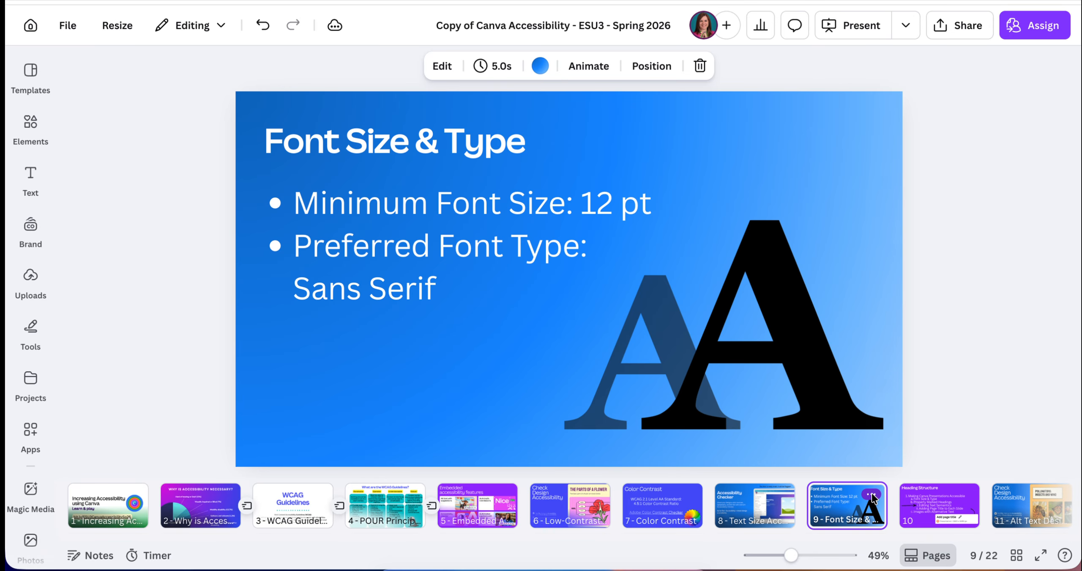
left_click(871, 495)
left_click(820, 70)
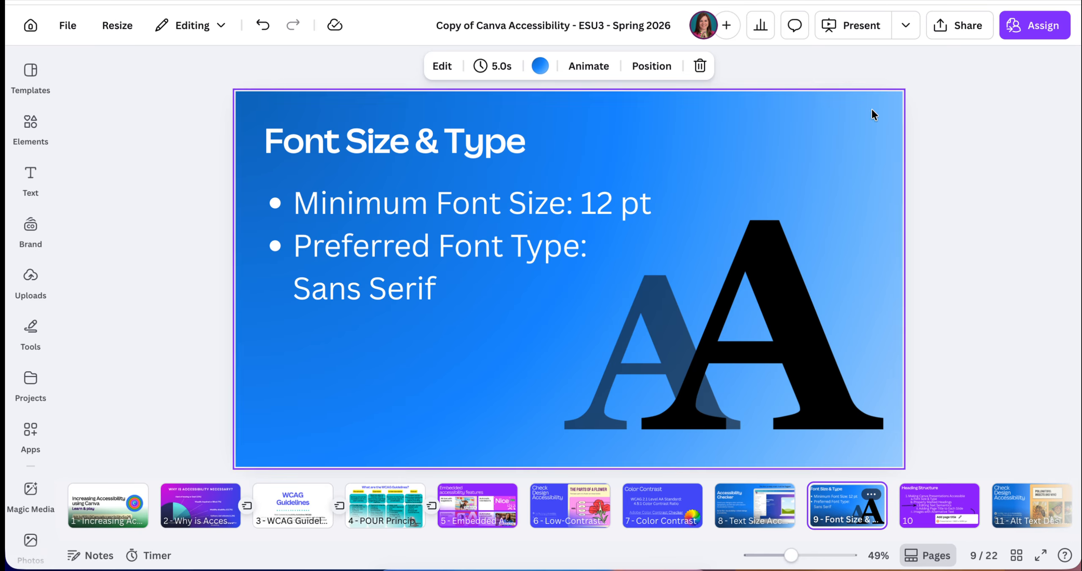
- Return to slide 10 and switch to the grid view of all pages
left_click(953, 504)
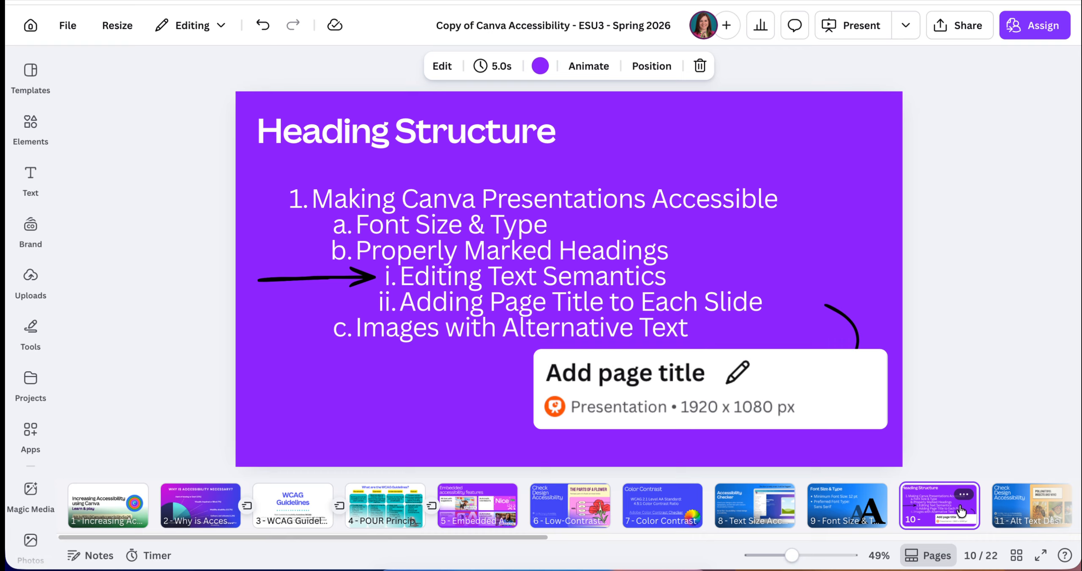
left_click(1016, 558)
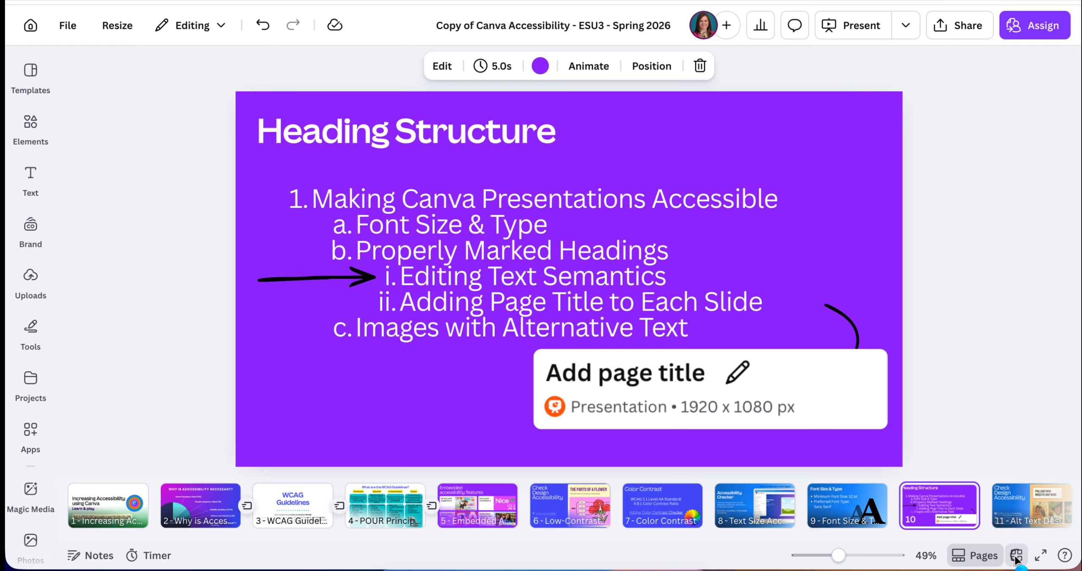